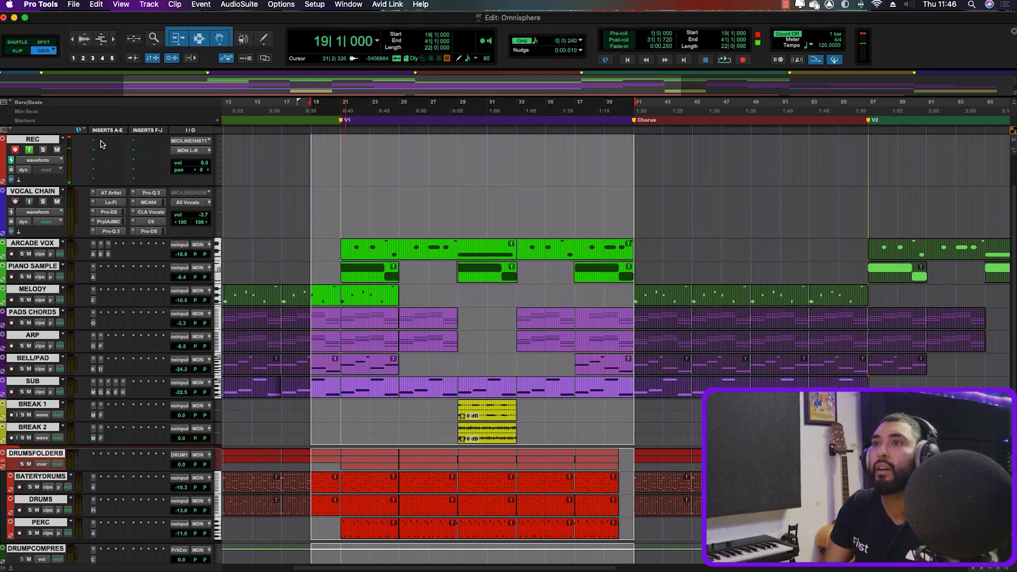
Insert Auto-Tune Hybrid in the REC track's first insert slot by searching 'auto'
click(101, 141)
mouse_move(128, 142)
mouse_move(186, 149)
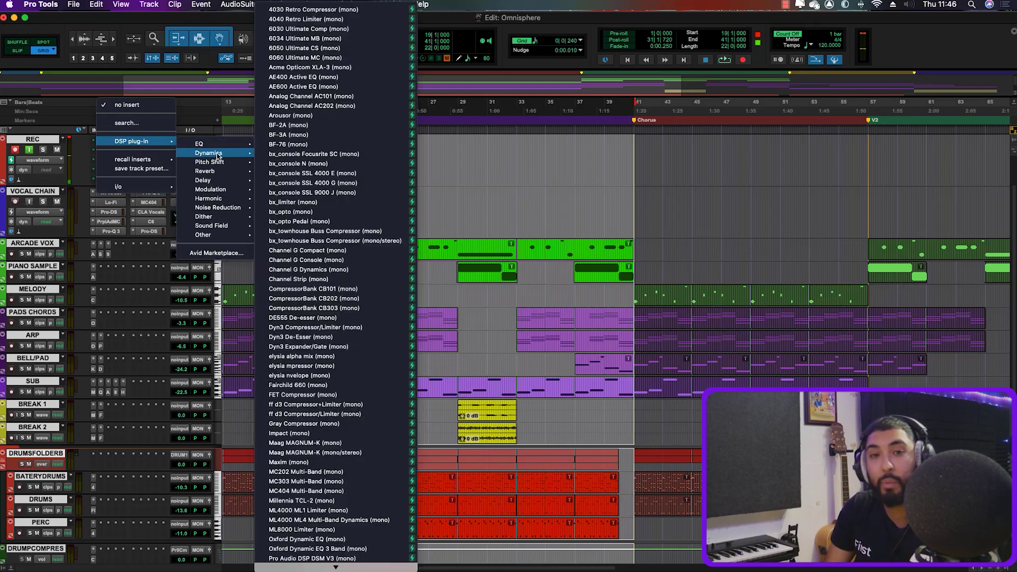
mouse_move(216, 162)
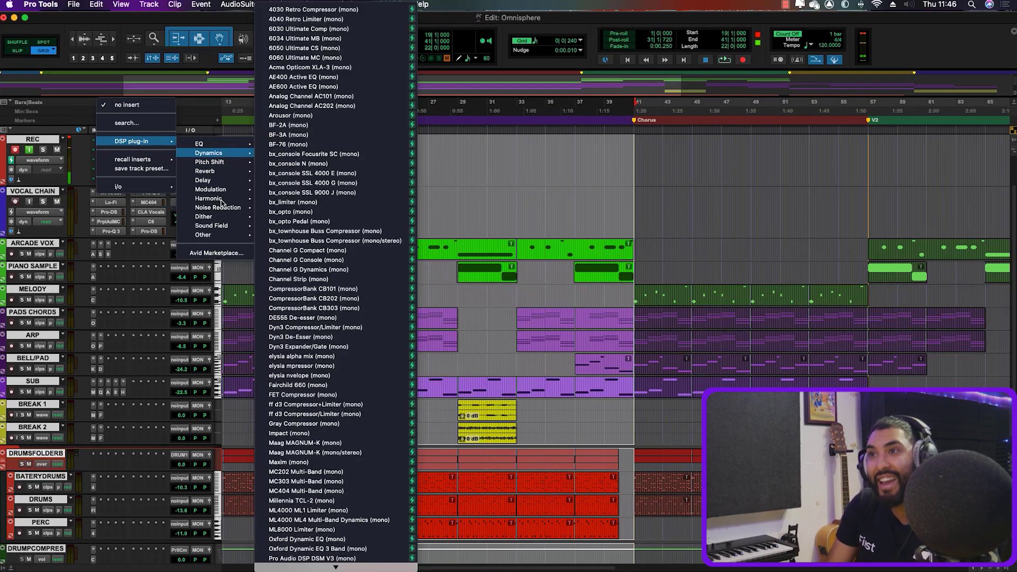
click(91, 162)
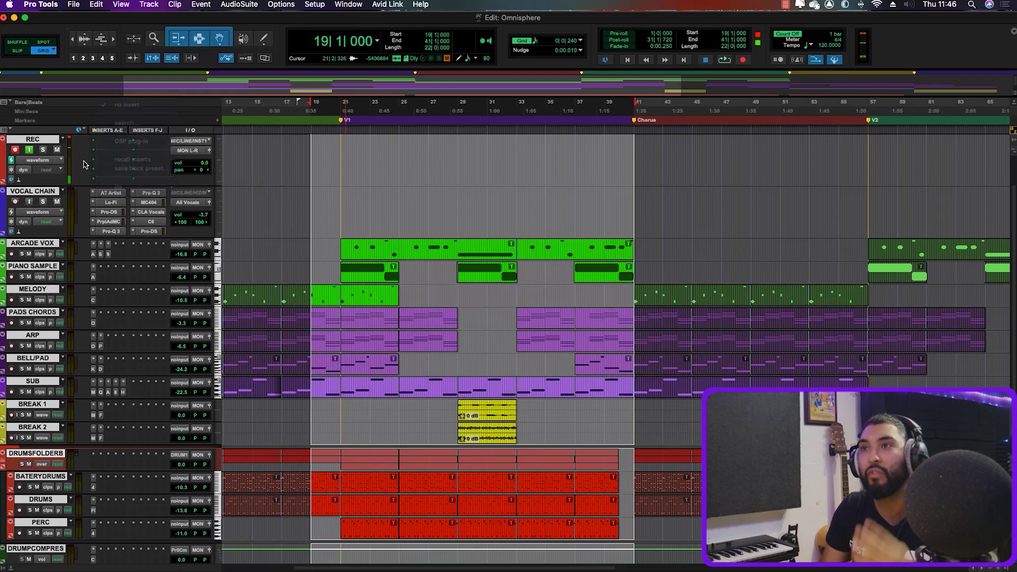
click(106, 143)
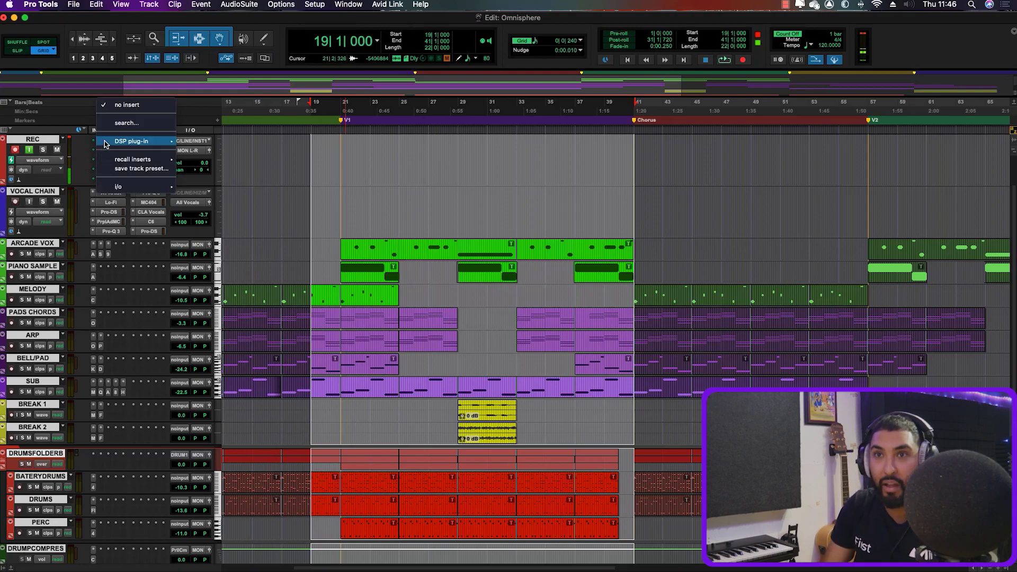
mouse_move(102, 144)
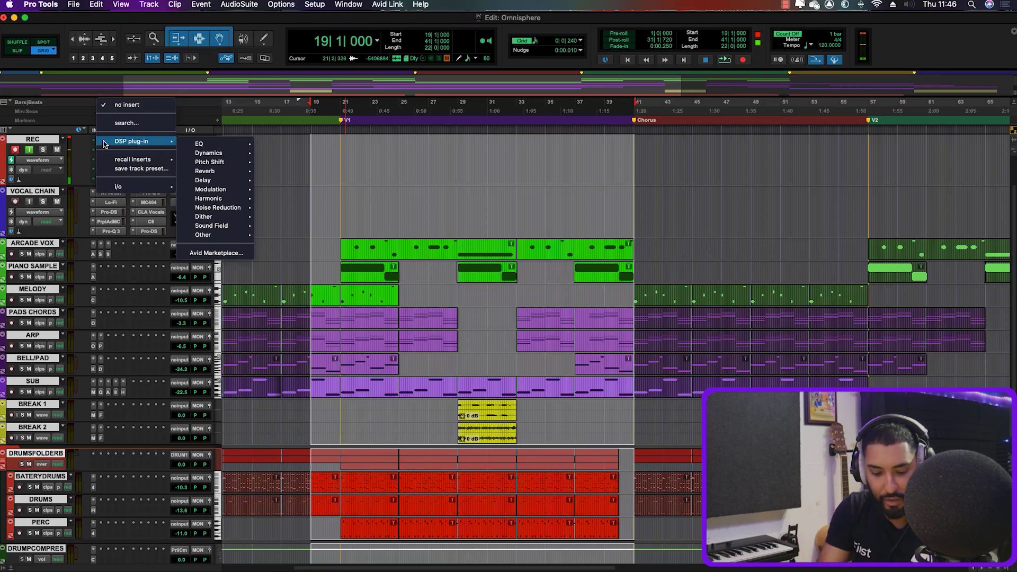
click(127, 123)
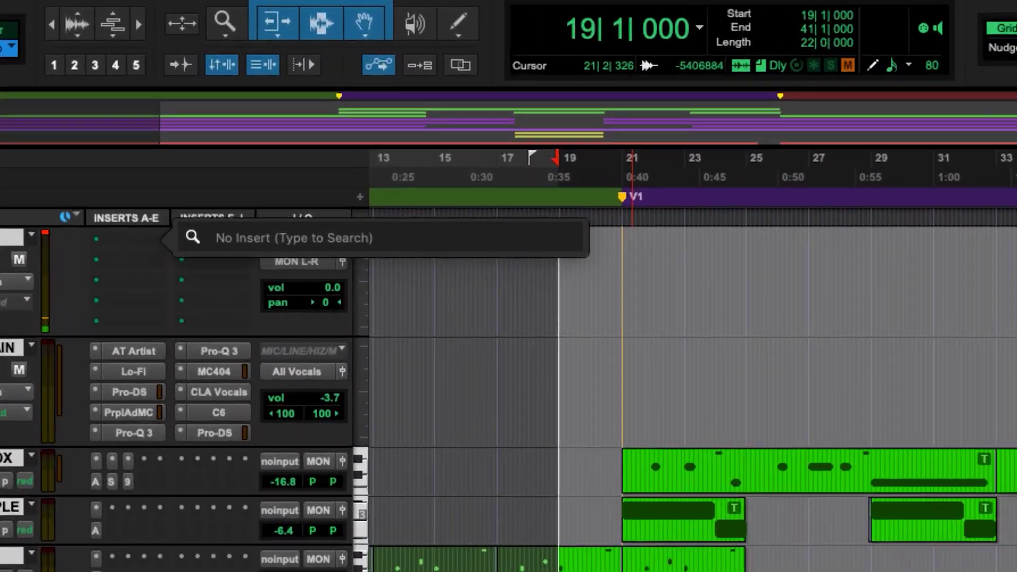
text(auto)
key(Escape)
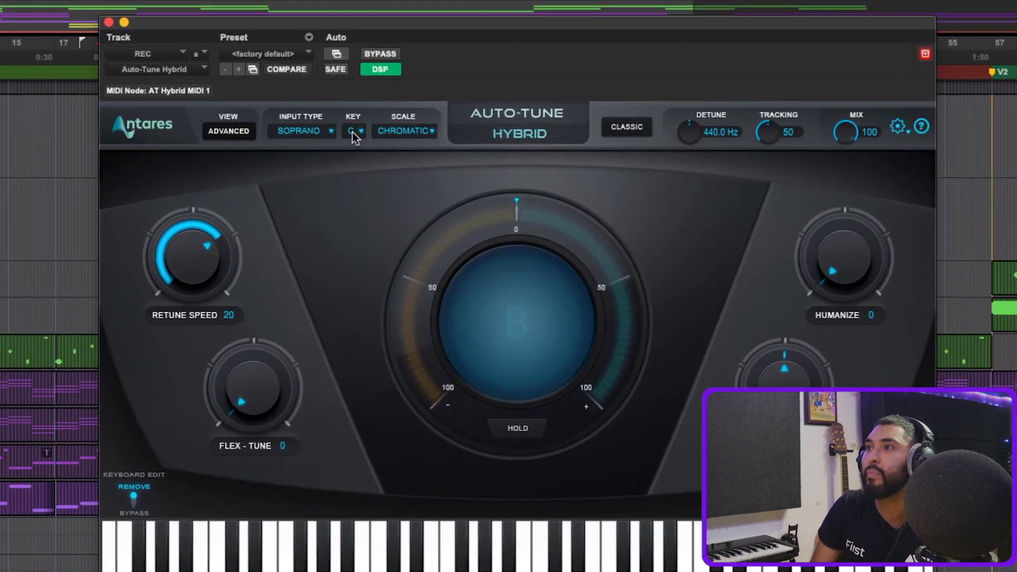
Set Auto-Tune Hybrid to key E, scale MAJOR, with Retune Speed and Humanize at 28
click(458, 155)
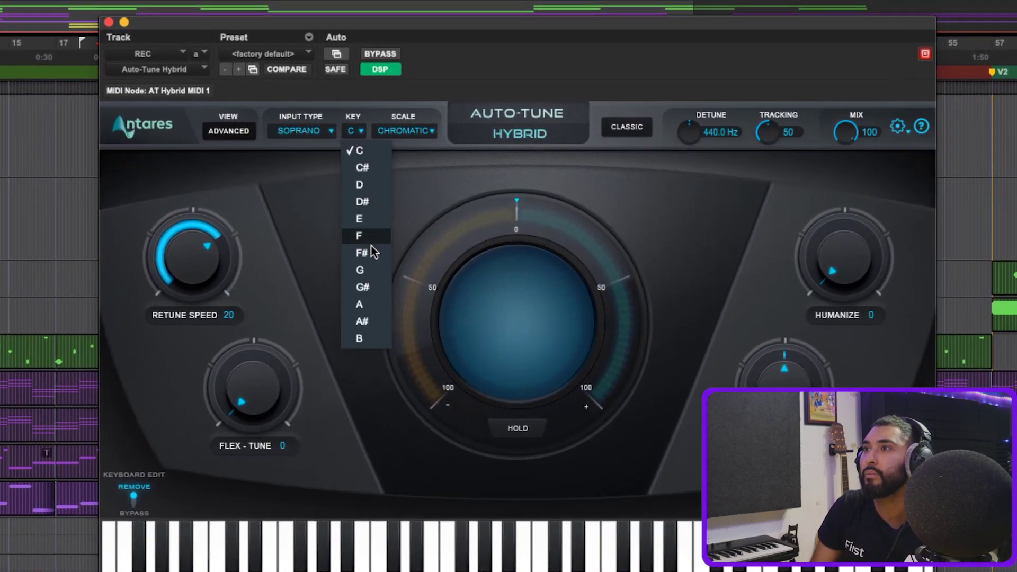
click(377, 220)
click(419, 133)
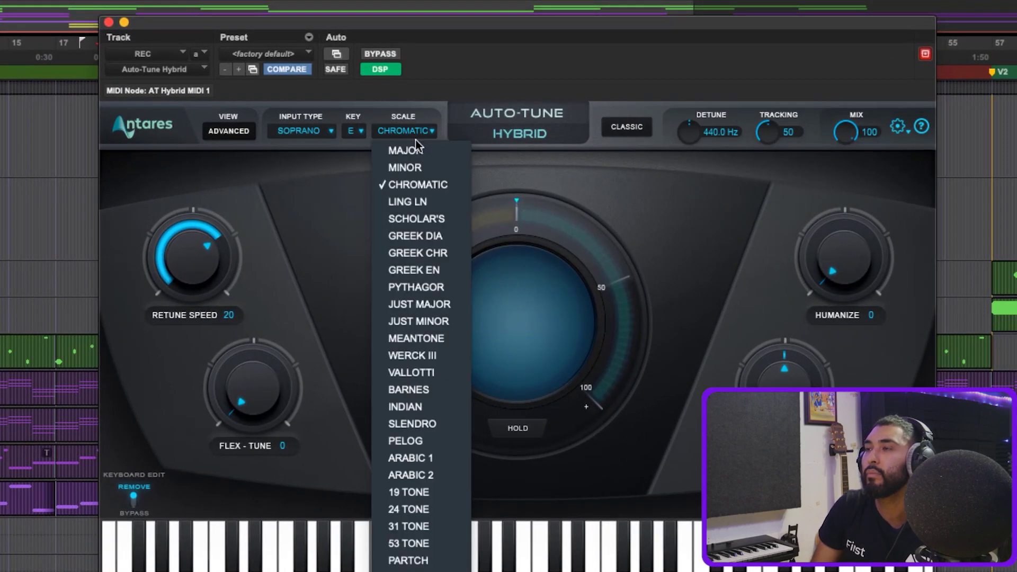
click(419, 152)
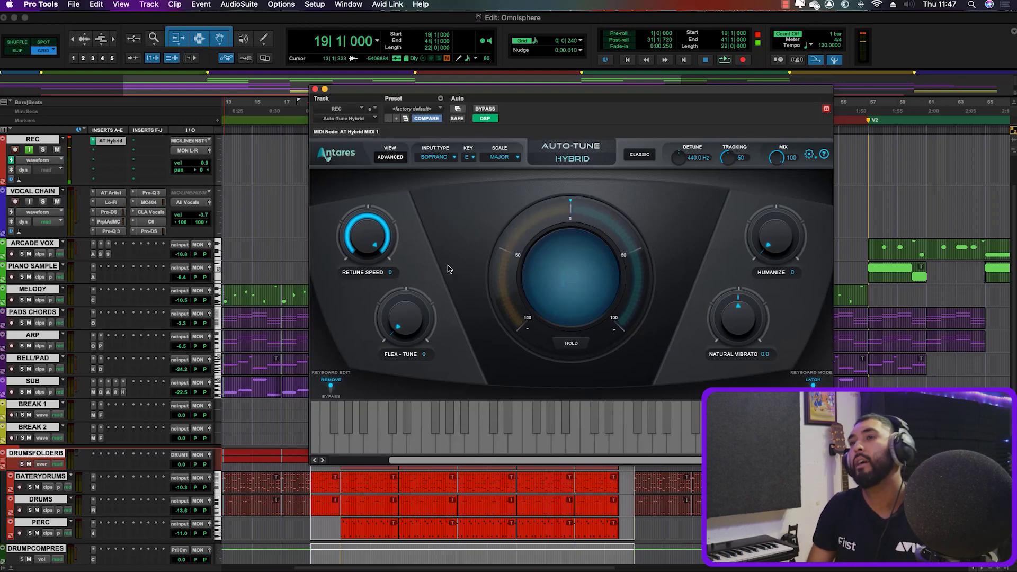
drag(390, 261, 371, 281)
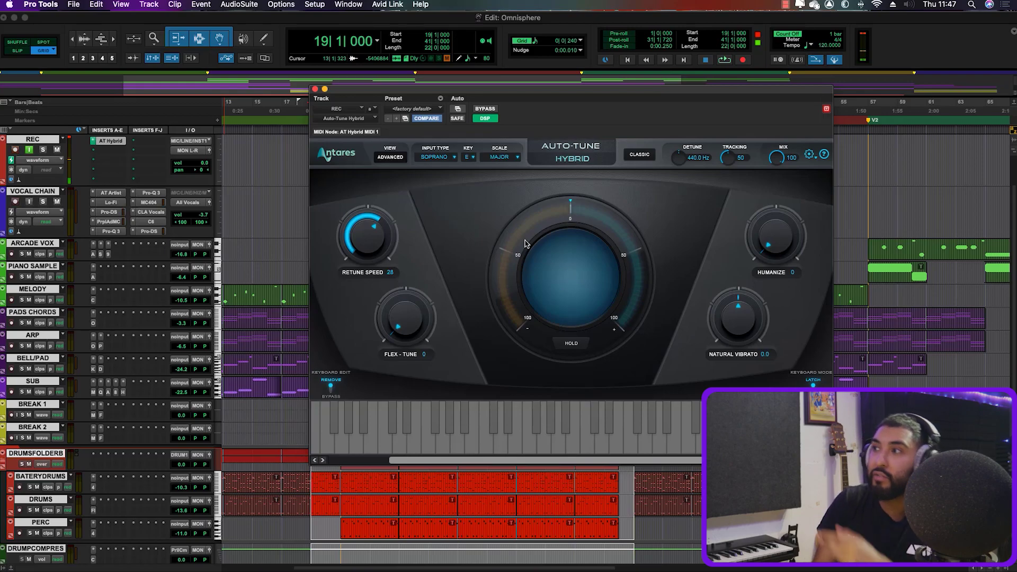
drag(771, 250, 771, 212)
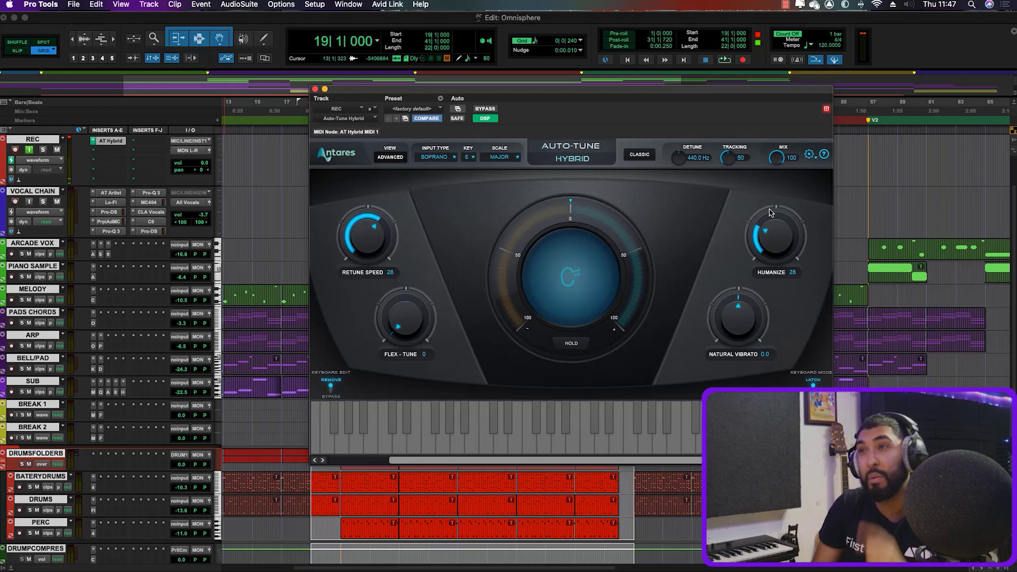
Insert EQ3 7-Band in REC's second insert slot by searching 'eq'
click(314, 89)
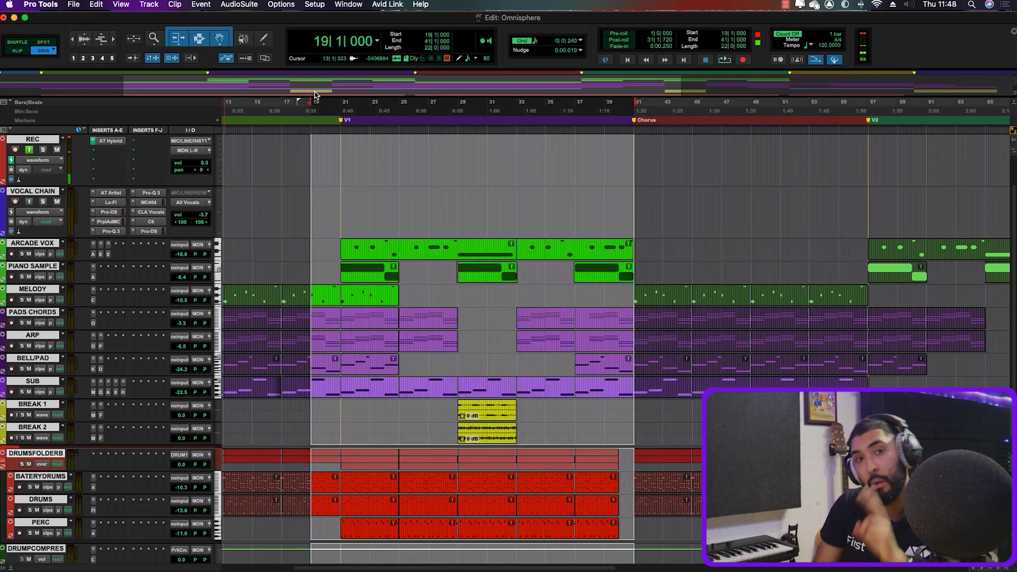
click(106, 151)
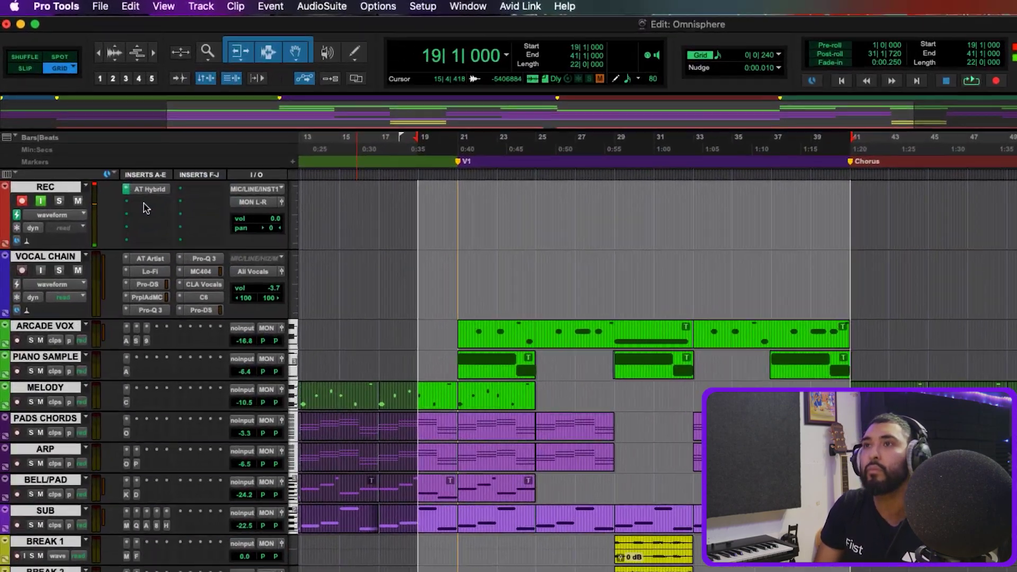
text(eq)
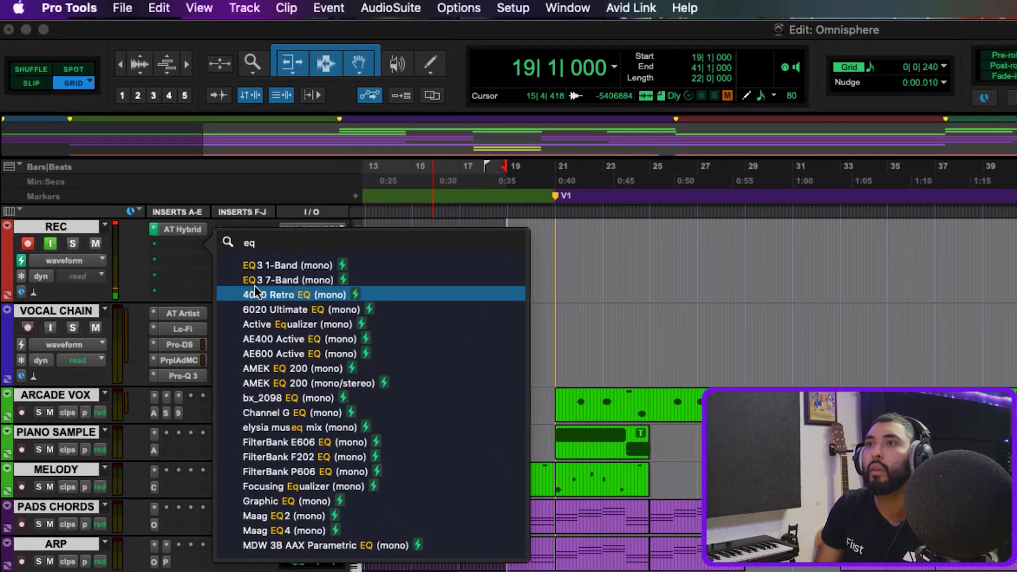
click(258, 278)
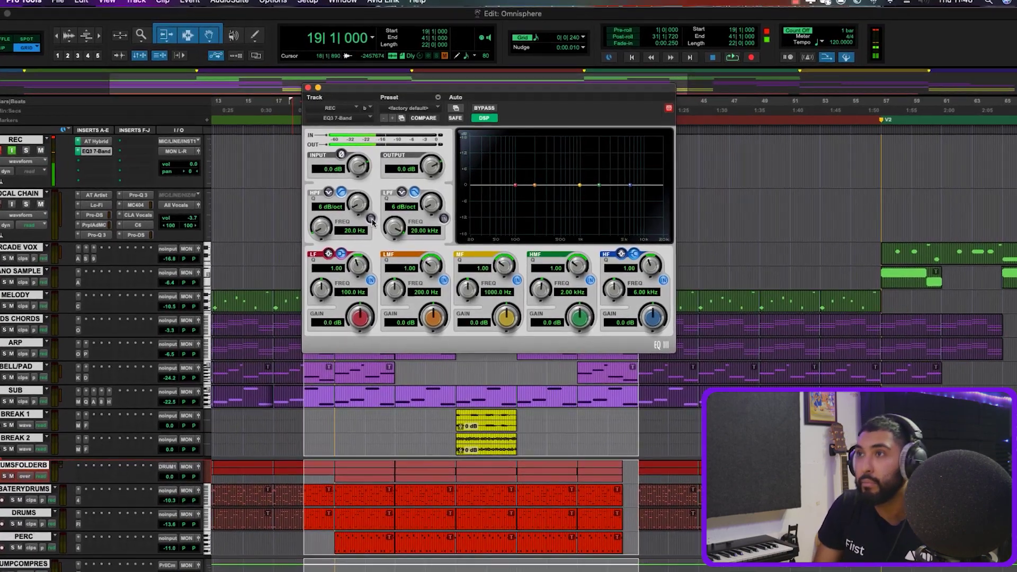
Enable the EQ3 high-pass filter at 12 dB/oct and 80.5 Hz, then close it
click(375, 216)
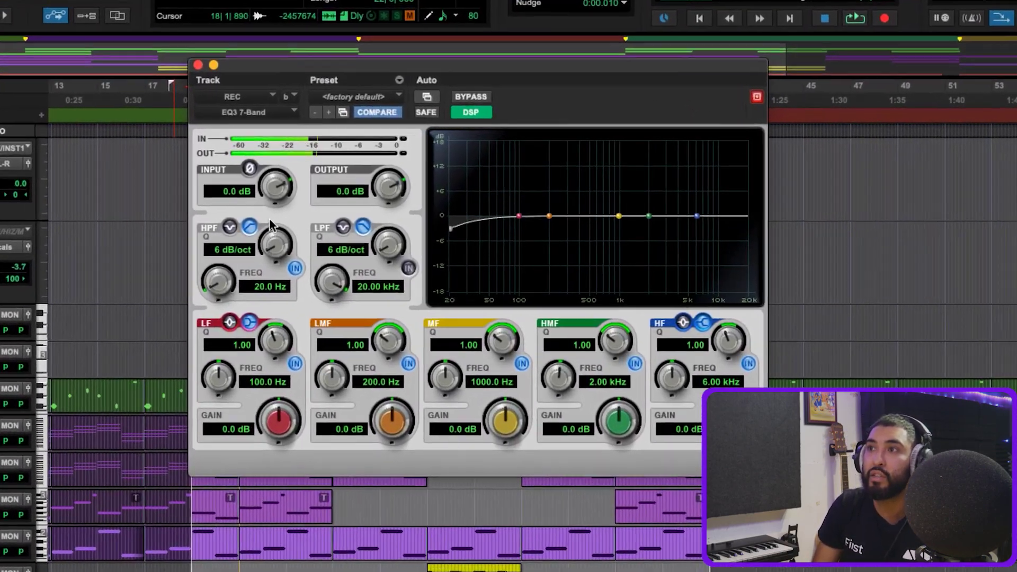
drag(269, 219, 271, 200)
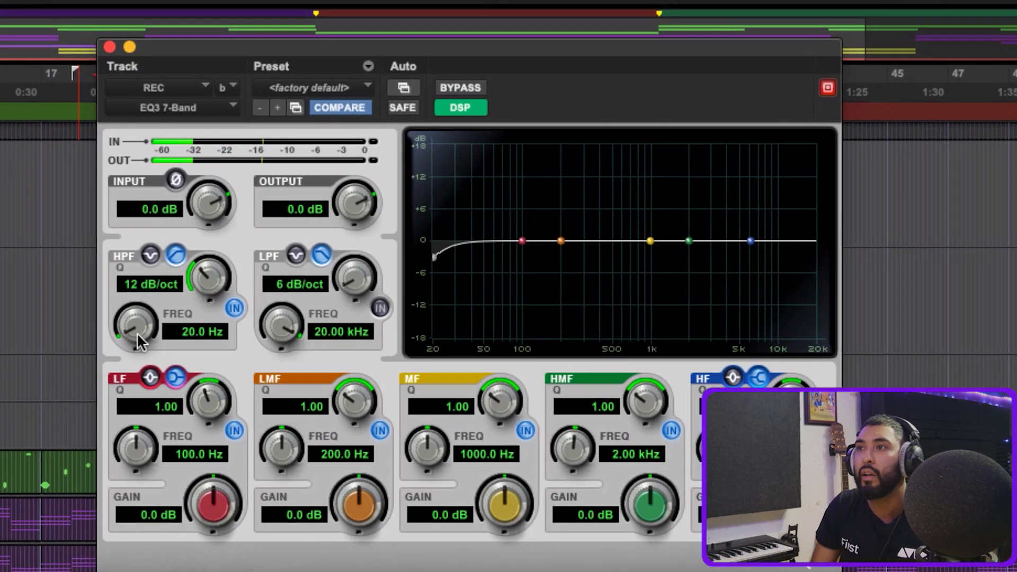
drag(219, 286, 214, 263)
drag(131, 311, 128, 256)
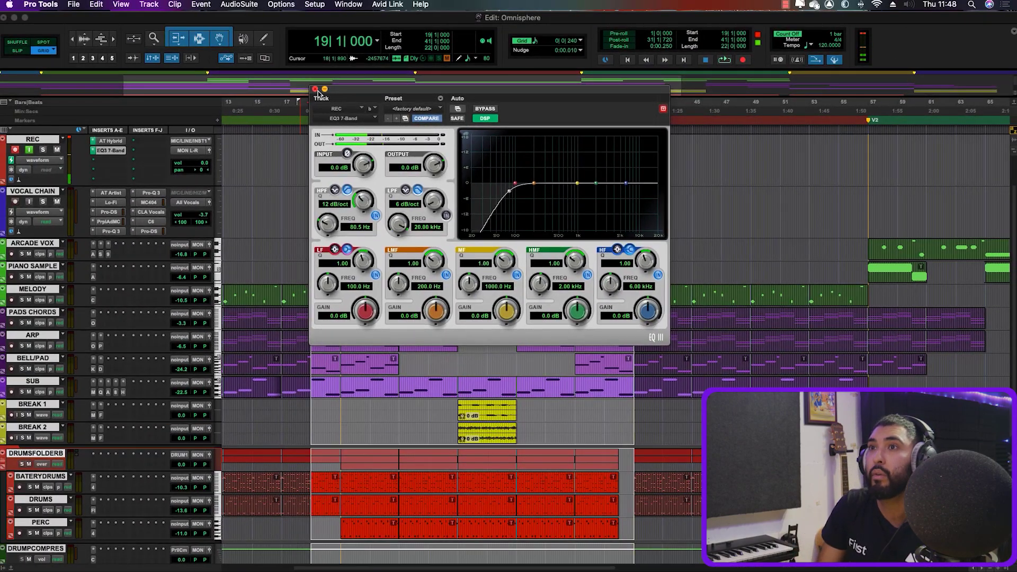
click(315, 90)
Insert Purple Audio MC77 (mono) as REC's third insert with its input raised slightly
click(105, 163)
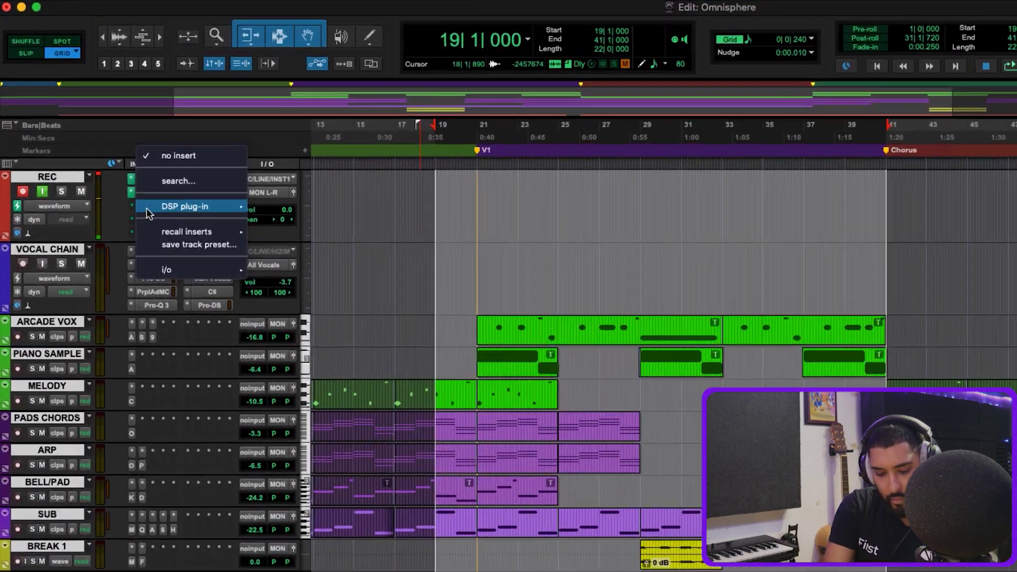
text(purp)
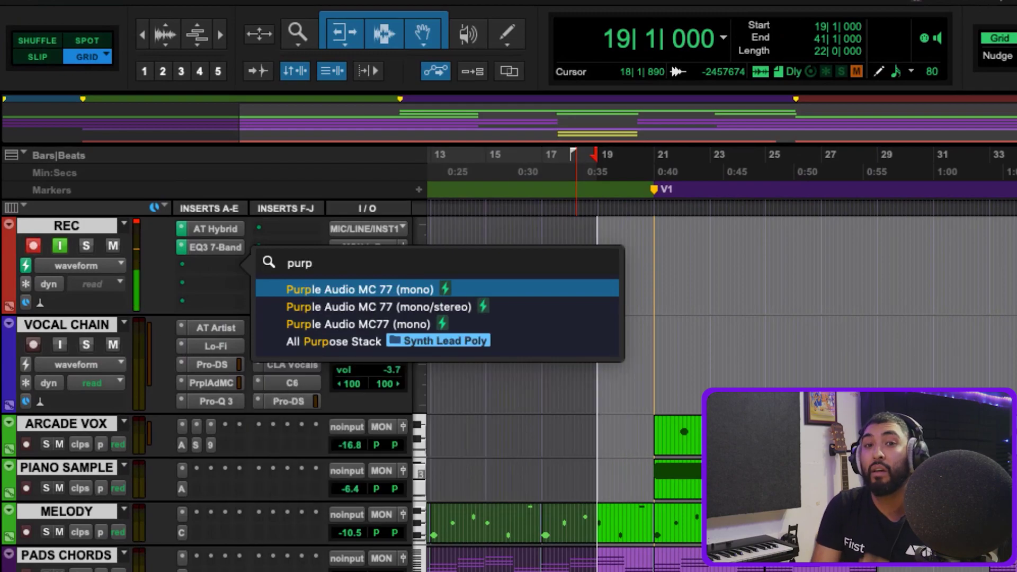
key(Escape)
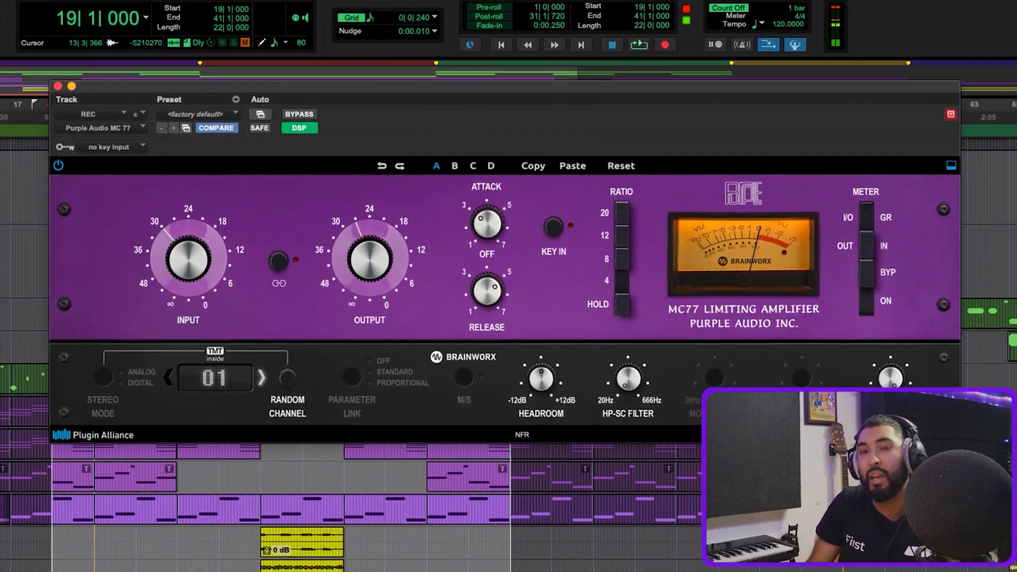
drag(175, 276, 171, 247)
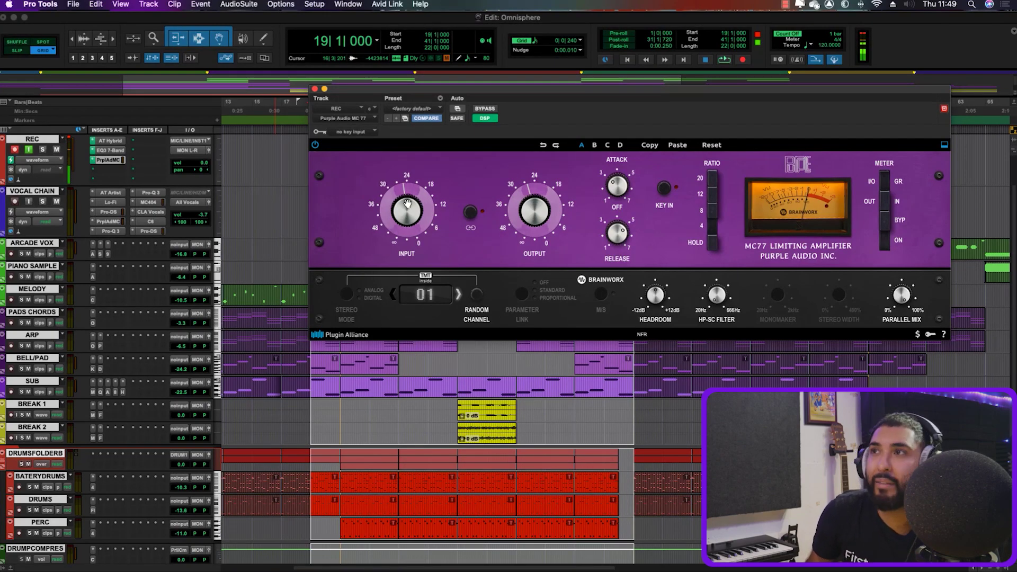
click(315, 90)
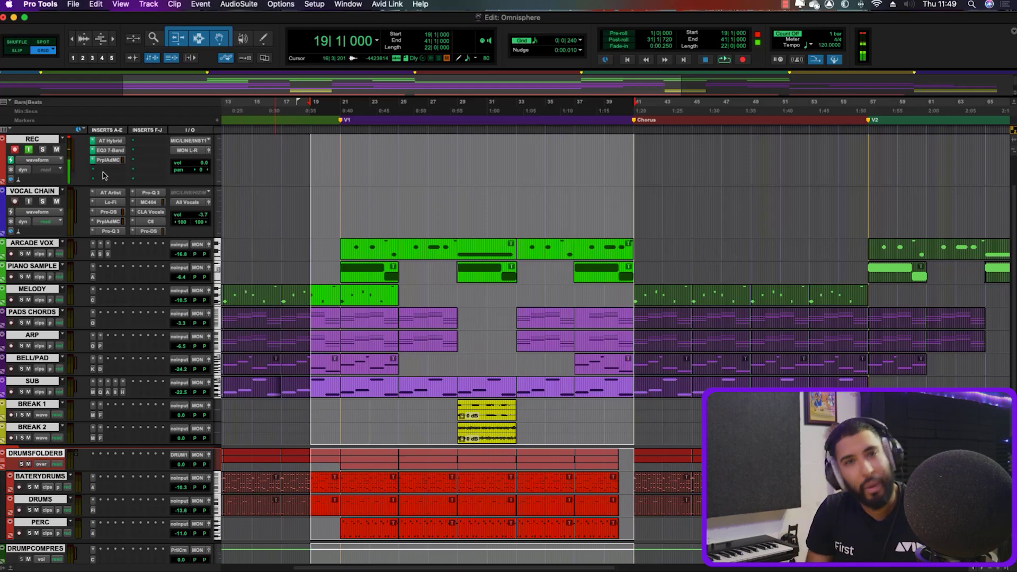
Insert Pultec EQP-1A as REC's fourth insert by searching 'pult'
click(103, 173)
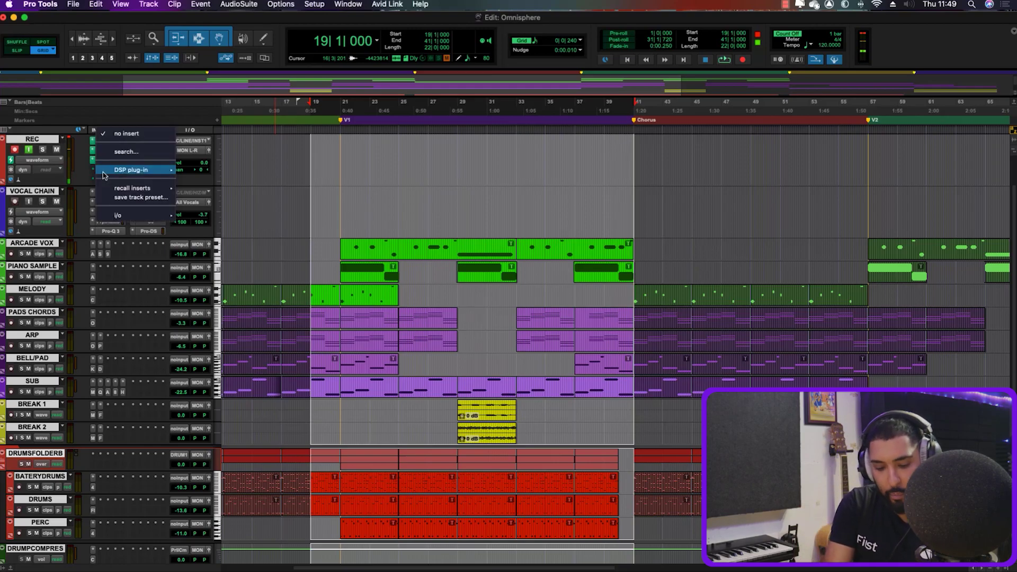
text(pult)
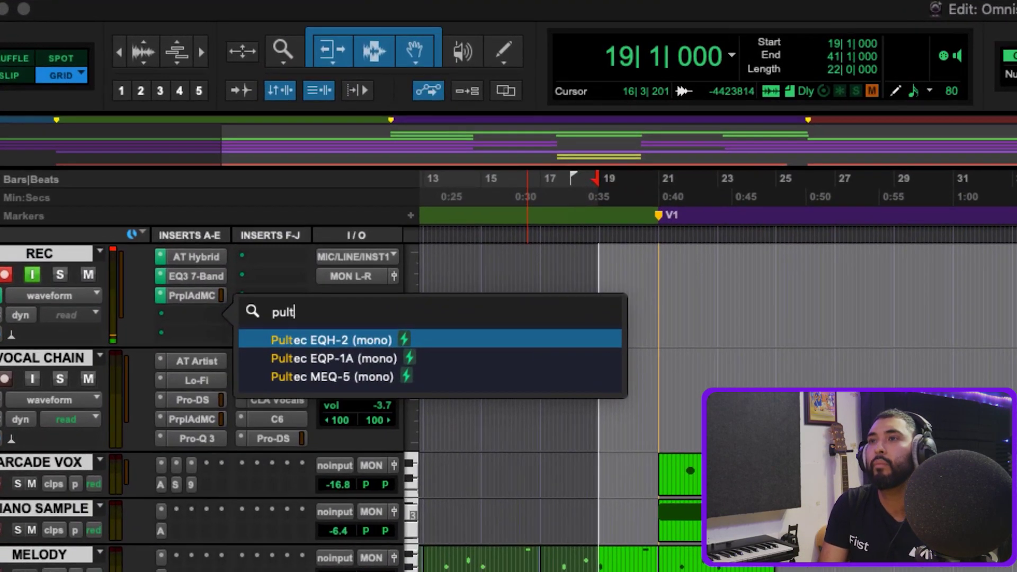
key(Down)
key(Return)
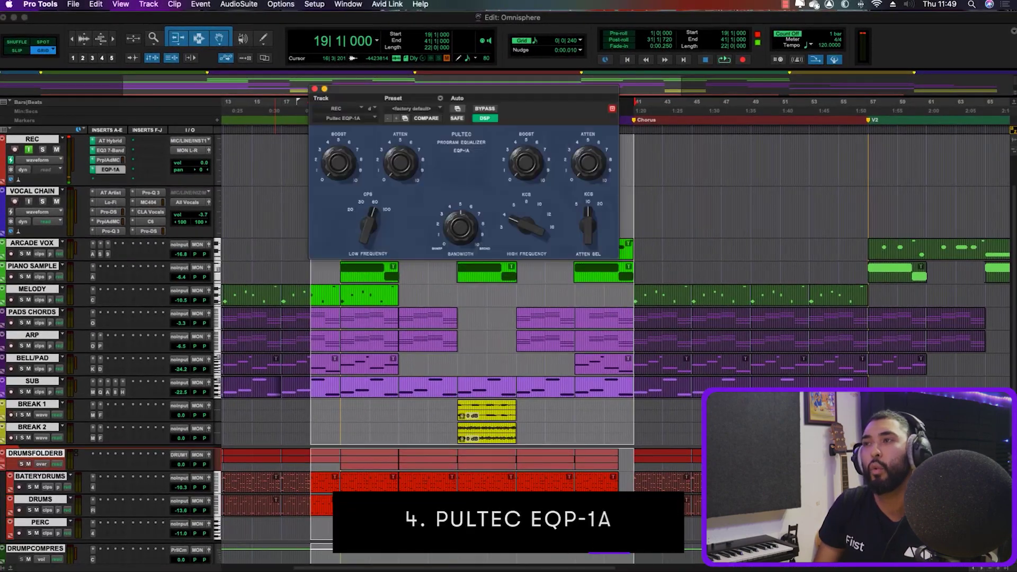
Set the Pultec high frequency to 8 kcs with a boost of about 5, then close it
drag(530, 237, 530, 210)
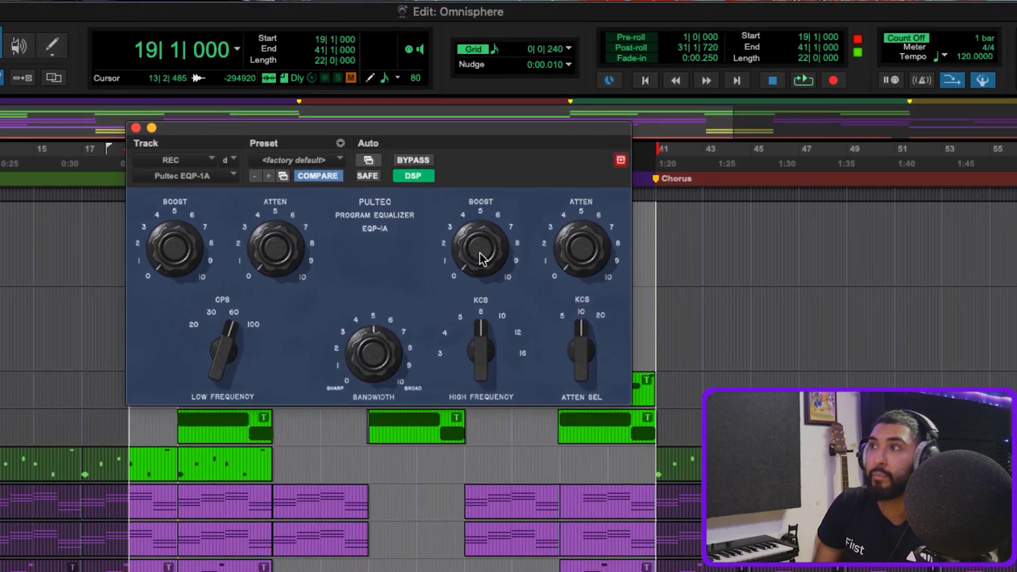
drag(480, 253, 479, 177)
drag(482, 252, 482, 226)
drag(481, 183, 481, 170)
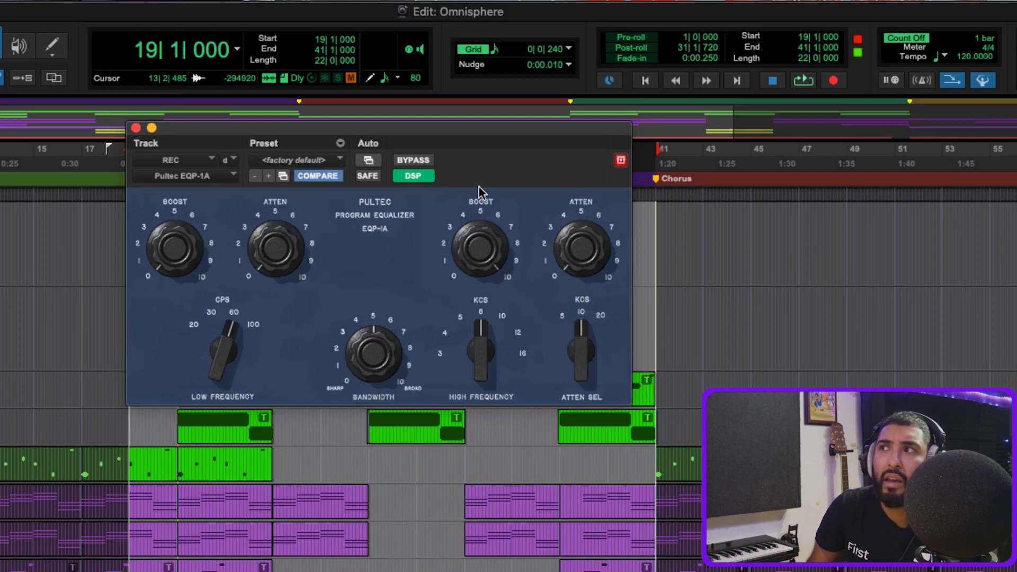
drag(478, 208, 479, 230)
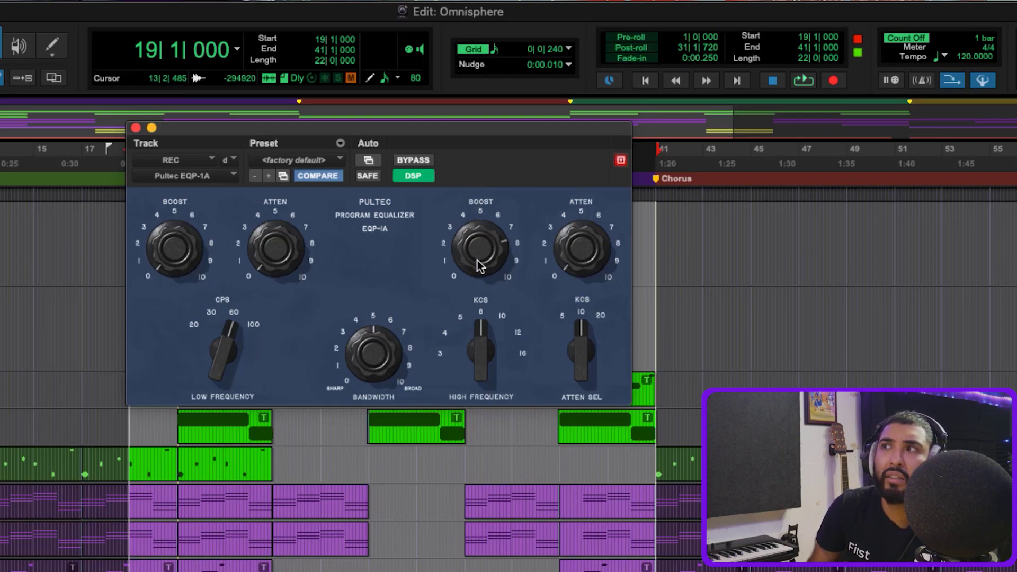
drag(477, 290, 482, 331)
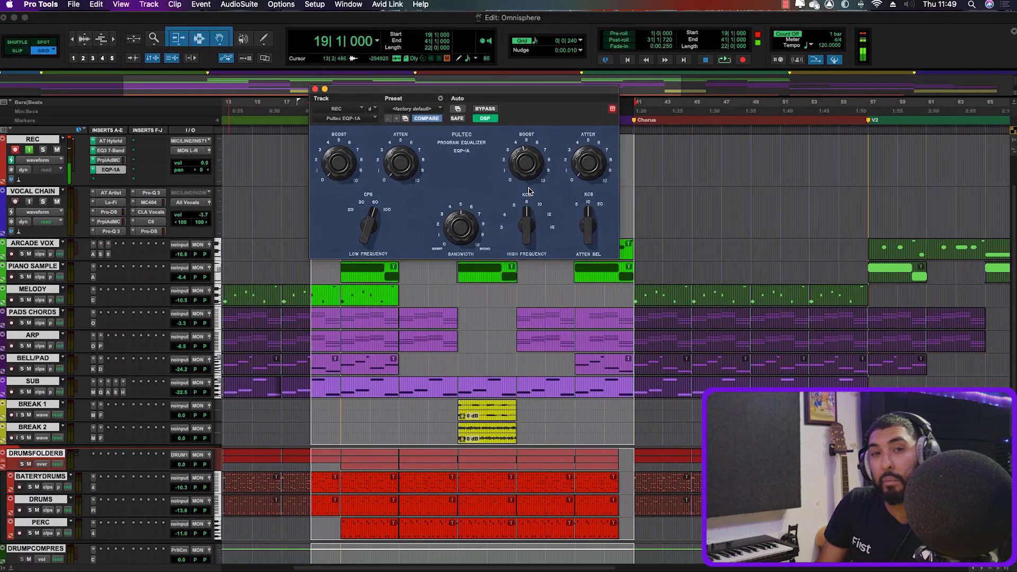
click(315, 89)
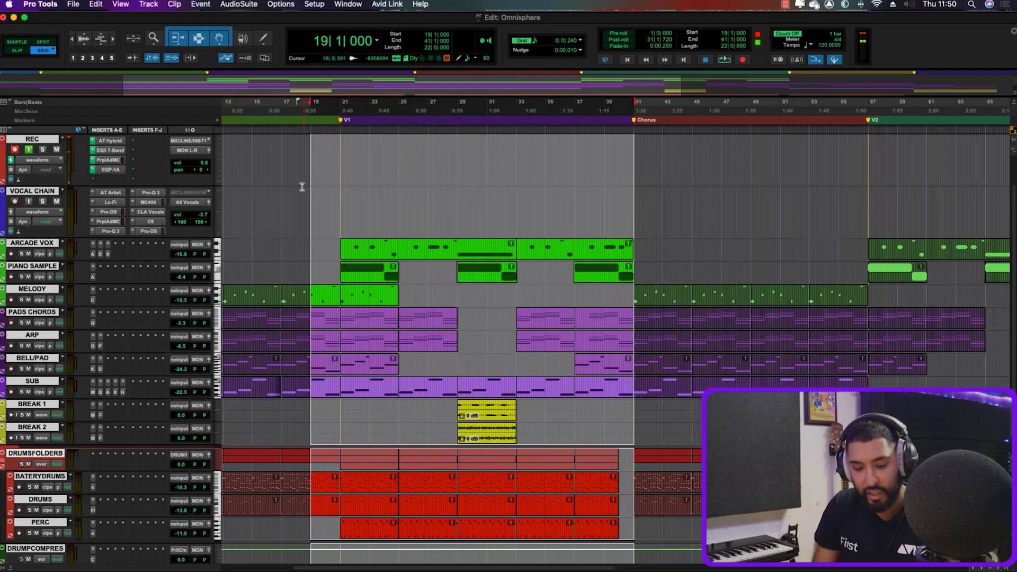
Audition the session, then record a vocal take on REC from bar 19 to bar 37
key(space)
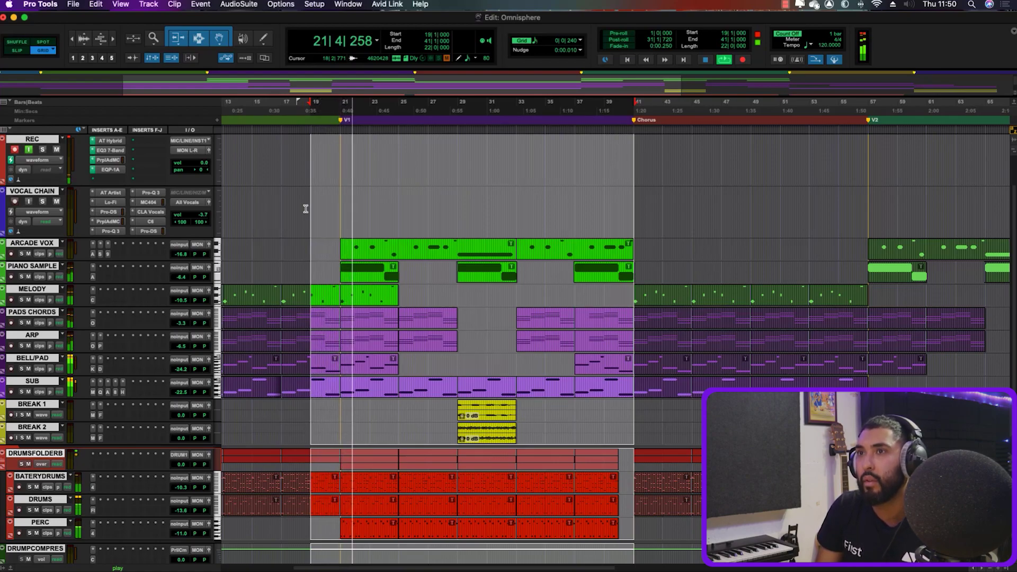
key(space)
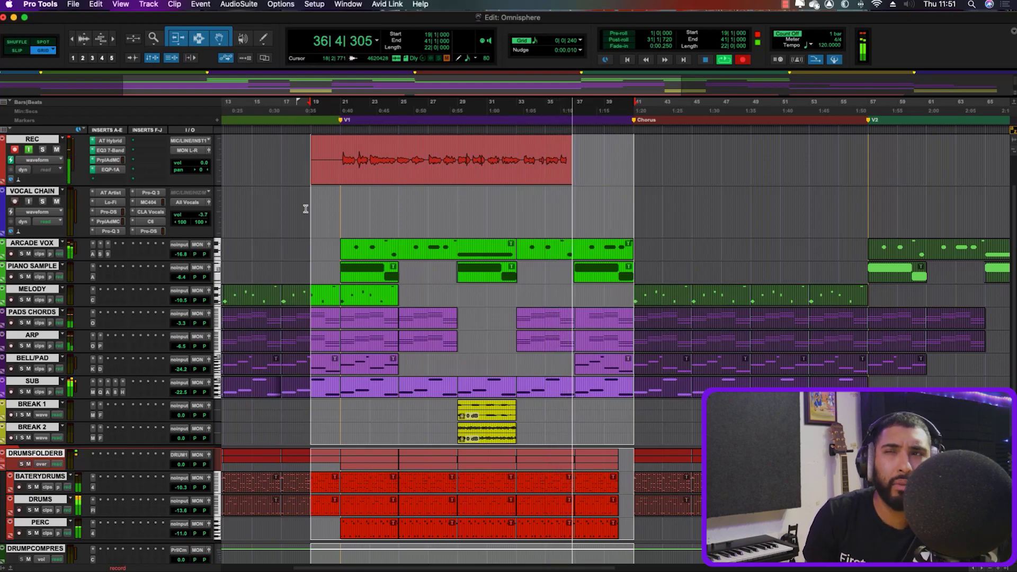
key(space)
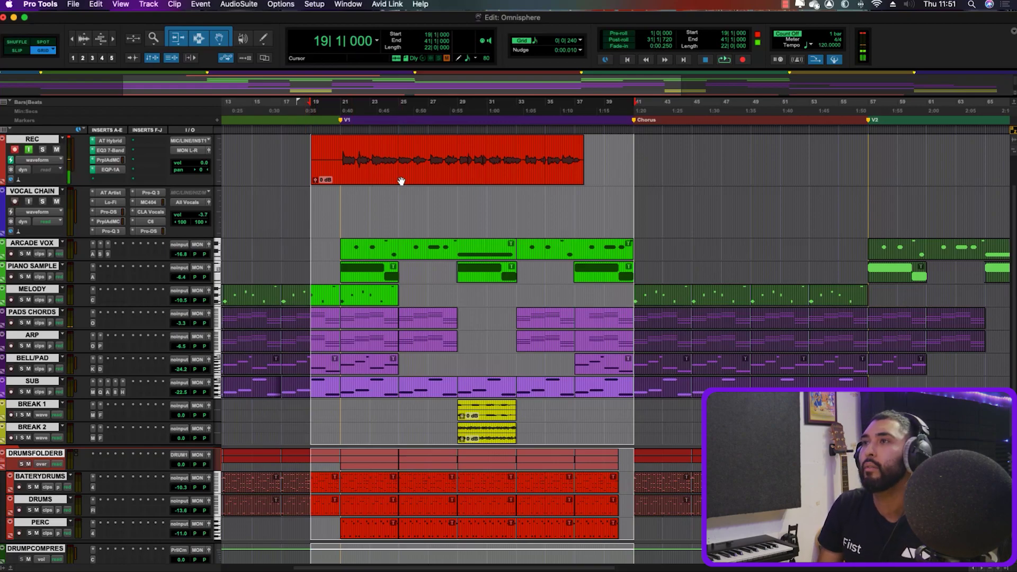
Move the vocal clip onto VOCAL CHAIN, play it, and lower its volume from -3.7 to about -6 dB
click(418, 212)
drag(437, 181, 438, 203)
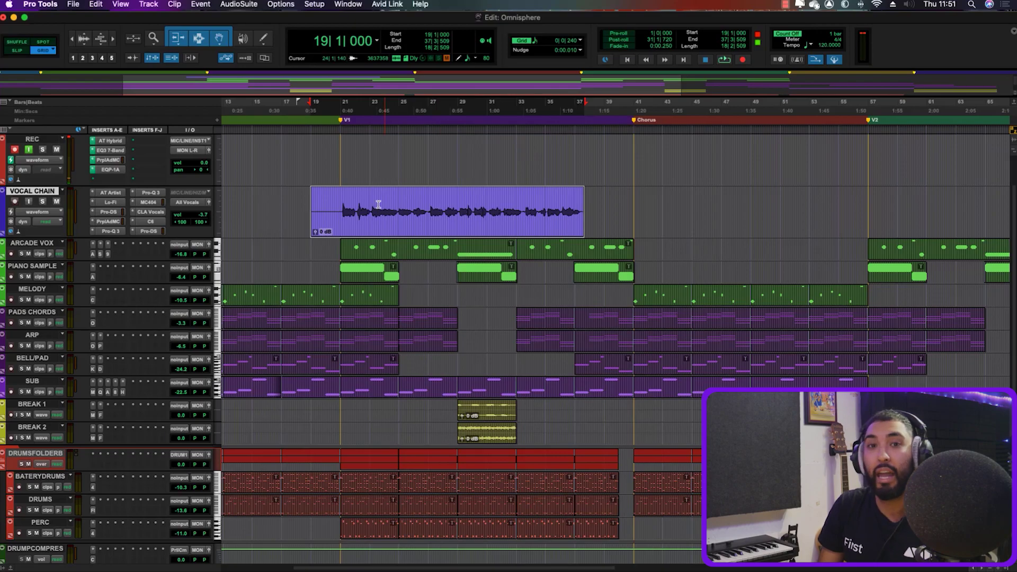
key(space)
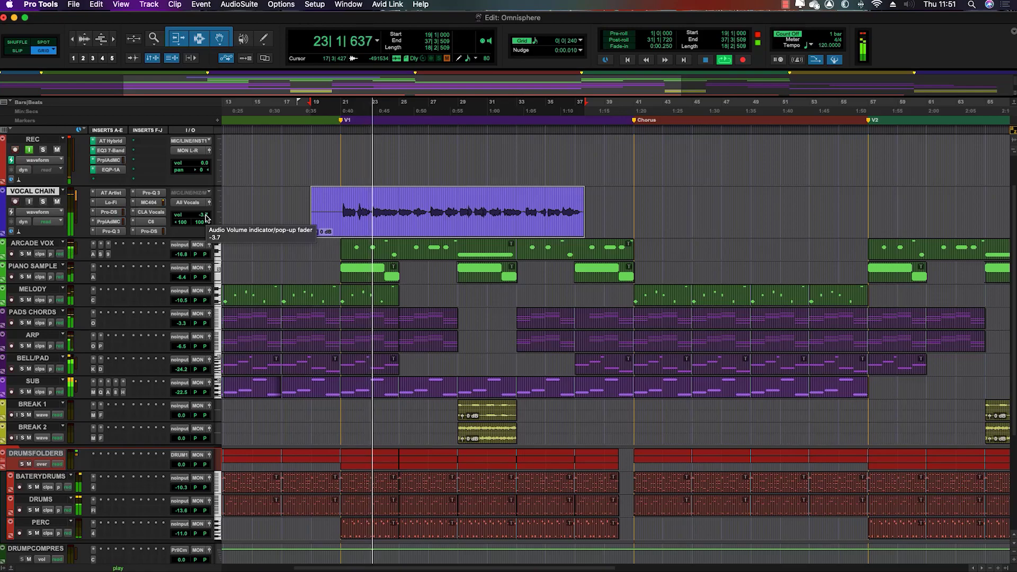
drag(205, 217, 205, 227)
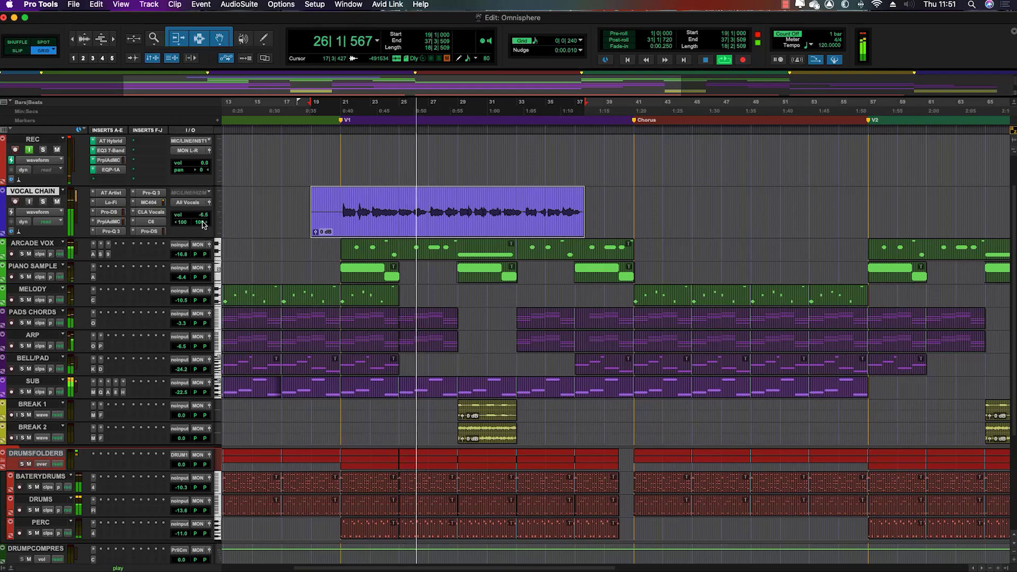